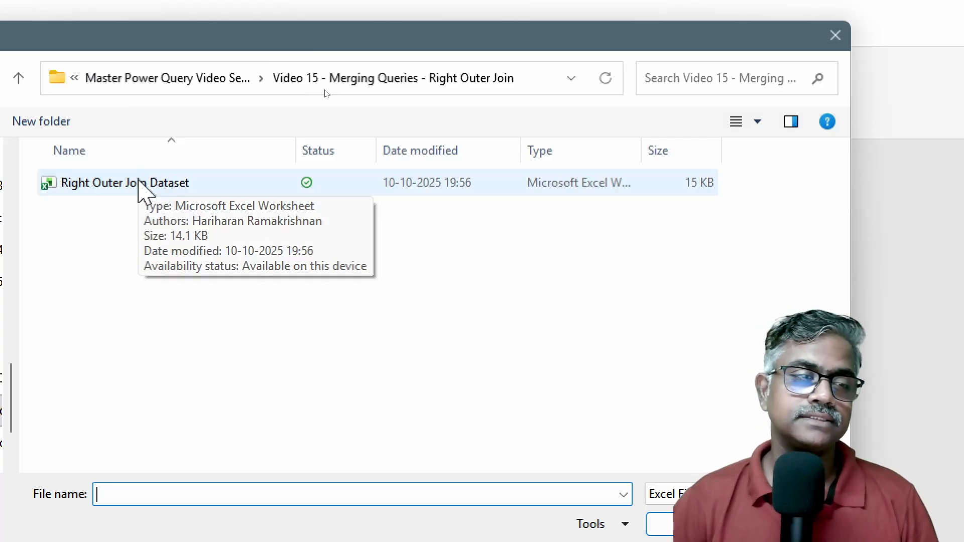
Import both the Material Costs and Production Requirements tables from the Right Outer Join Dataset workbook.
{"action": "left_click", "coordinate": [142, 185]}
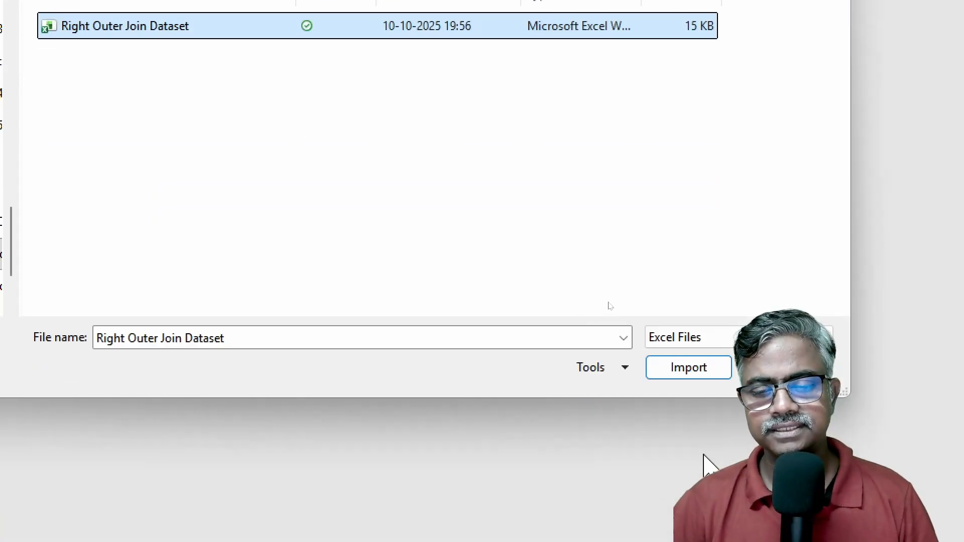
{"action": "left_click", "coordinate": [687, 370]}
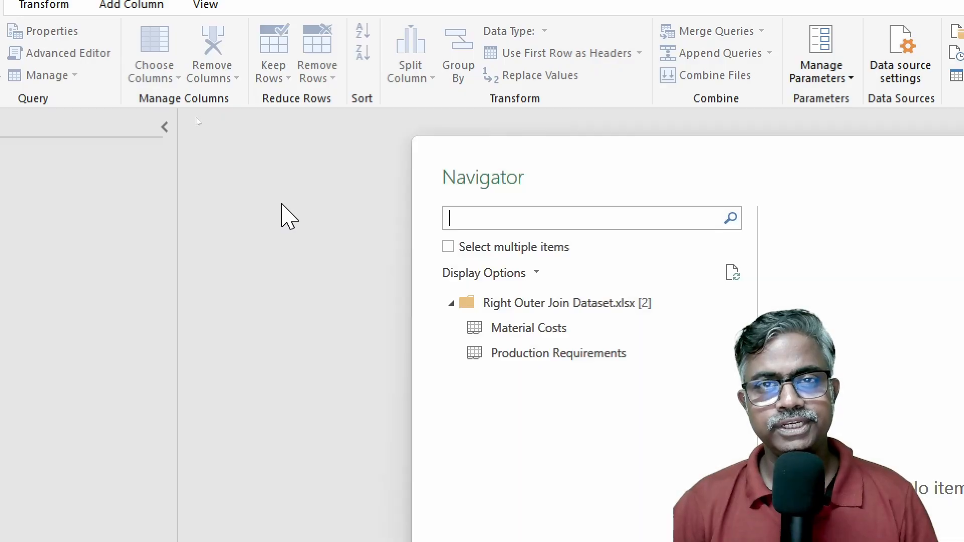
{"action": "left_click_drag", "start_coordinate": [609, 144], "coordinate": [297, 67]}
{"action": "left_click", "coordinate": [136, 171]}
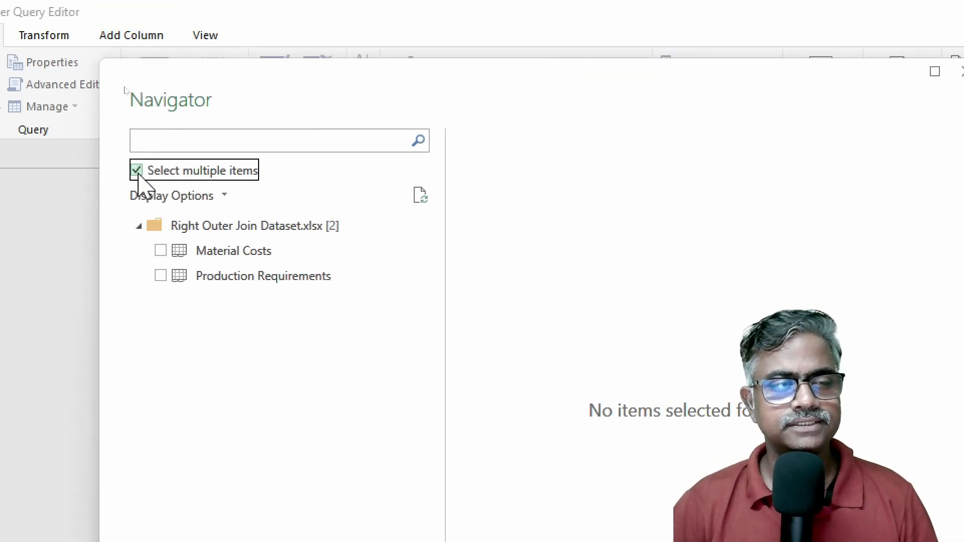
{"action": "left_click", "coordinate": [160, 250]}
{"action": "left_click", "coordinate": [160, 276]}
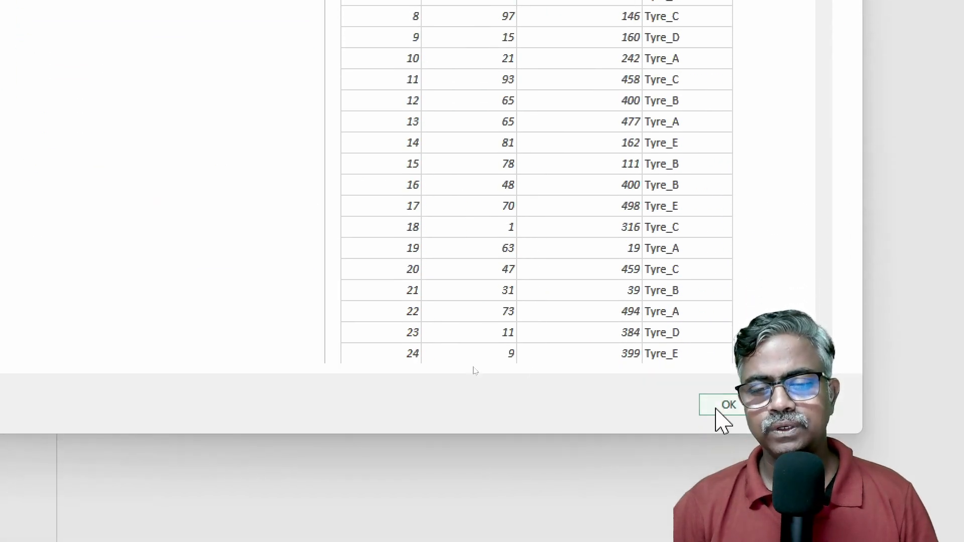
{"action": "left_click", "coordinate": [718, 410]}
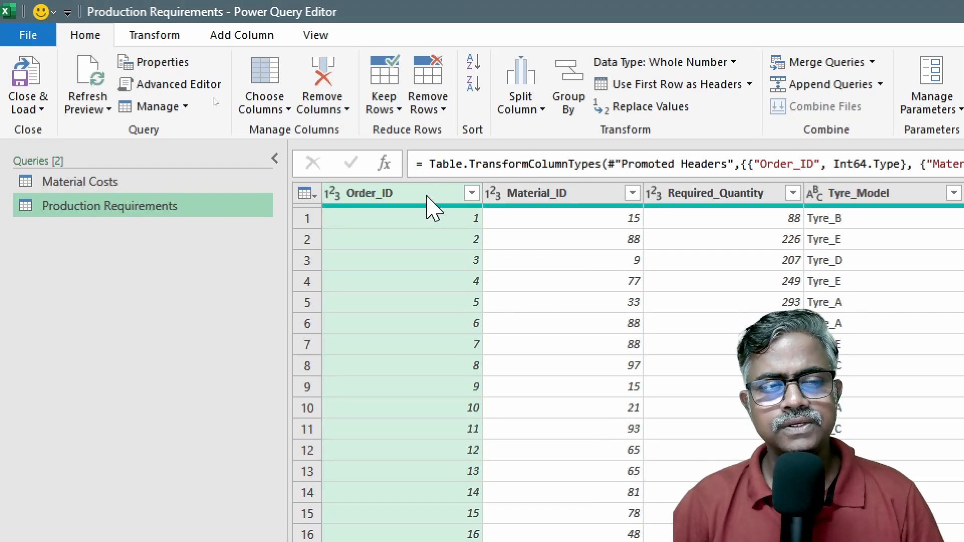
Compare the columns of the Material Costs and Production Requirements queries.
{"action": "left_click", "coordinate": [80, 182]}
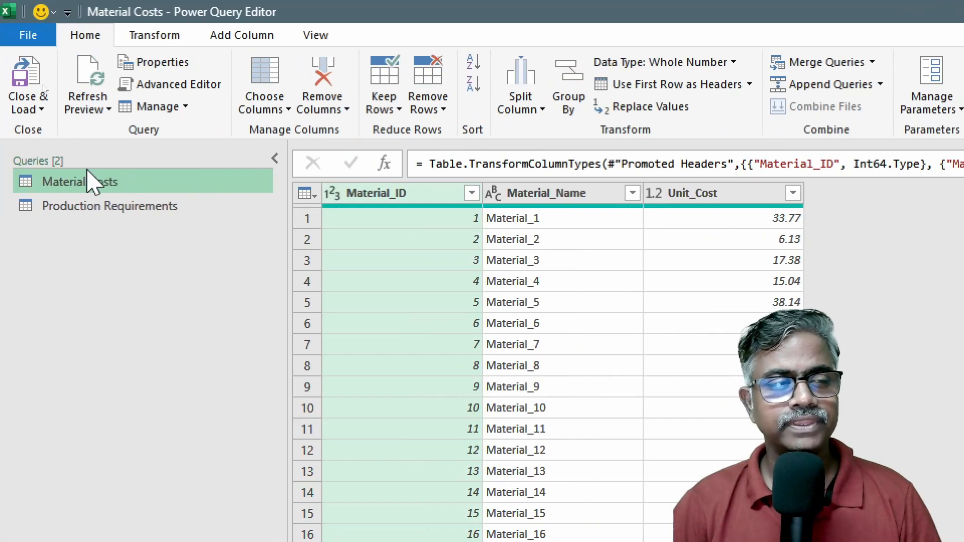
{"action": "left_click", "coordinate": [103, 216]}
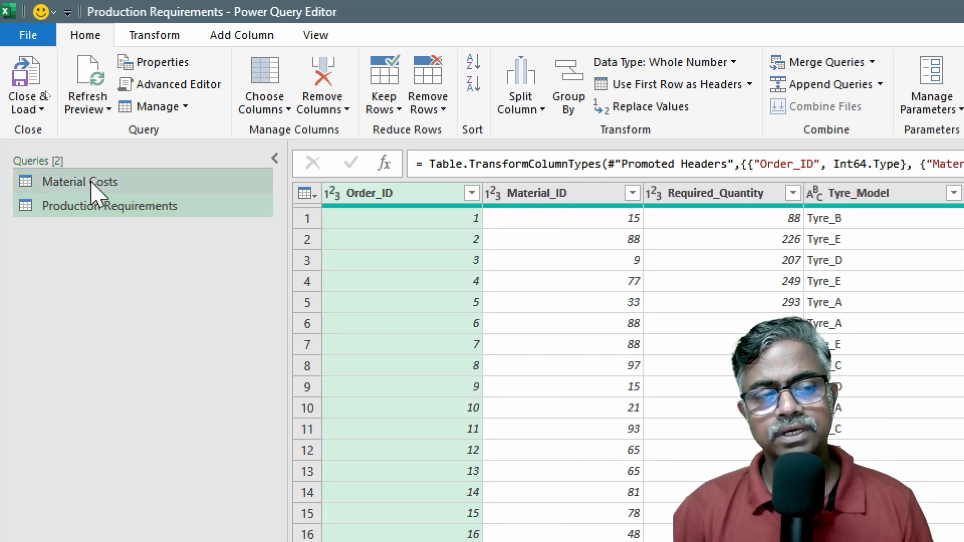
{"action": "left_click", "coordinate": [92, 186]}
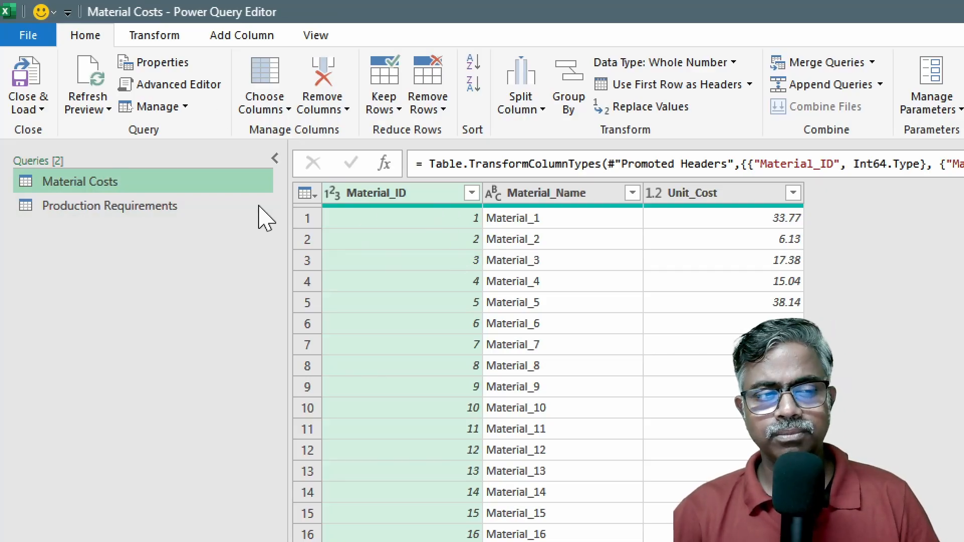
{"action": "left_click", "coordinate": [155, 210]}
{"action": "left_click", "coordinate": [156, 181]}
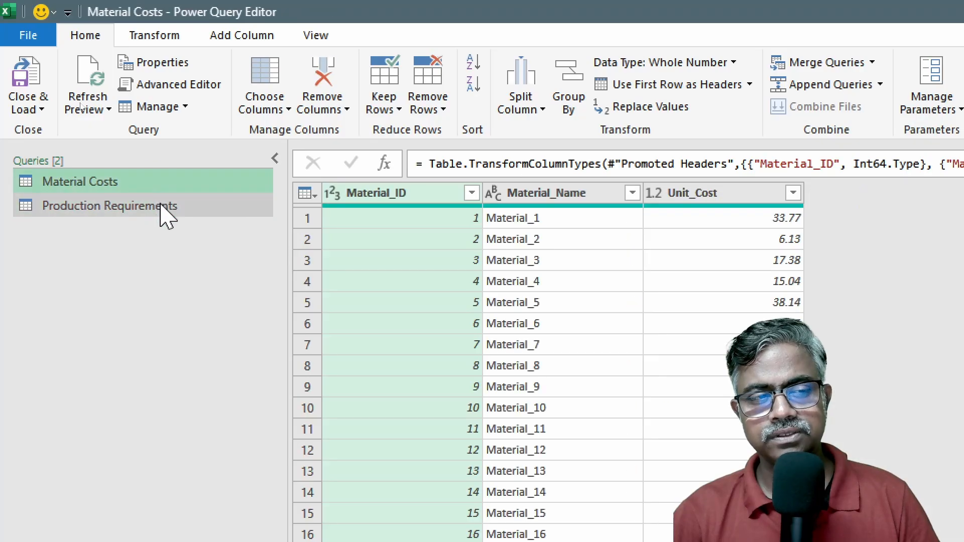
{"action": "left_click", "coordinate": [163, 207]}
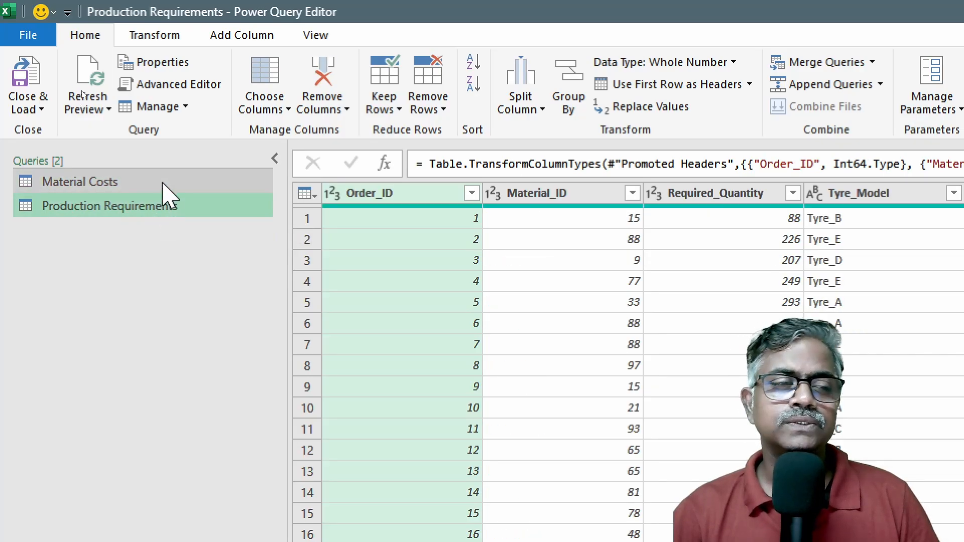
{"action": "left_click", "coordinate": [167, 183]}
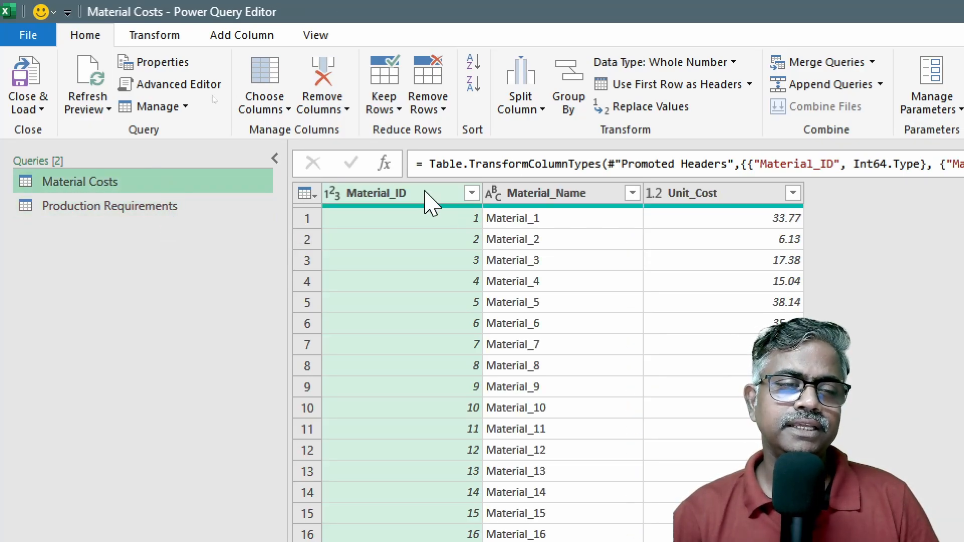
{"action": "left_click", "coordinate": [181, 206]}
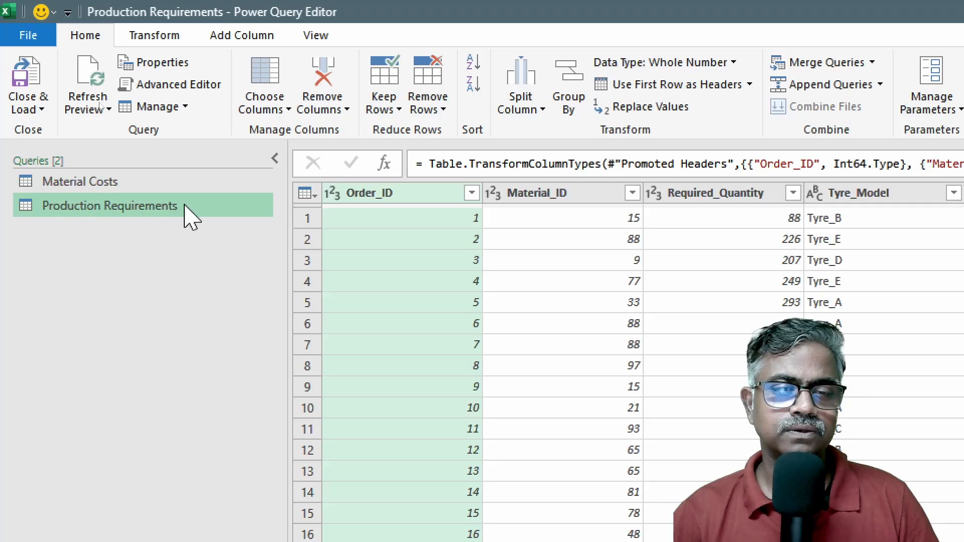
Examine the Material_ID and Required_Quantity columns in Production Requirements against the materials listed in Material Costs.
{"action": "left_click", "coordinate": [537, 197]}
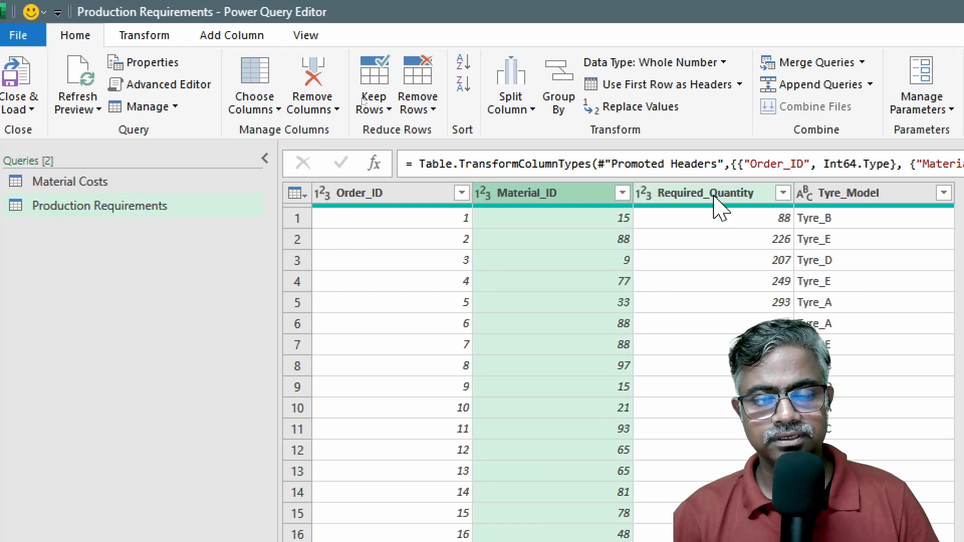
{"action": "left_click", "coordinate": [715, 199]}
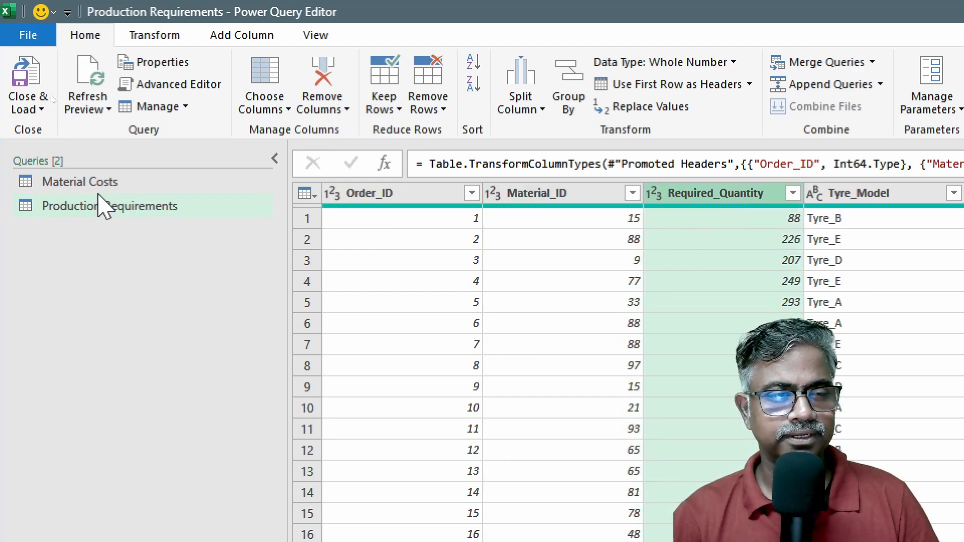
{"action": "left_click", "coordinate": [106, 182]}
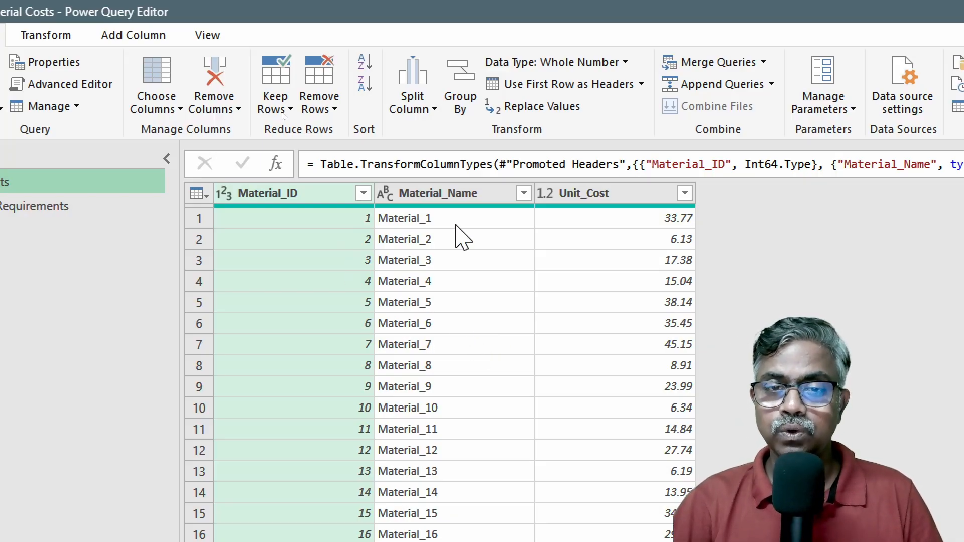
{"action": "left_click", "coordinate": [78, 206]}
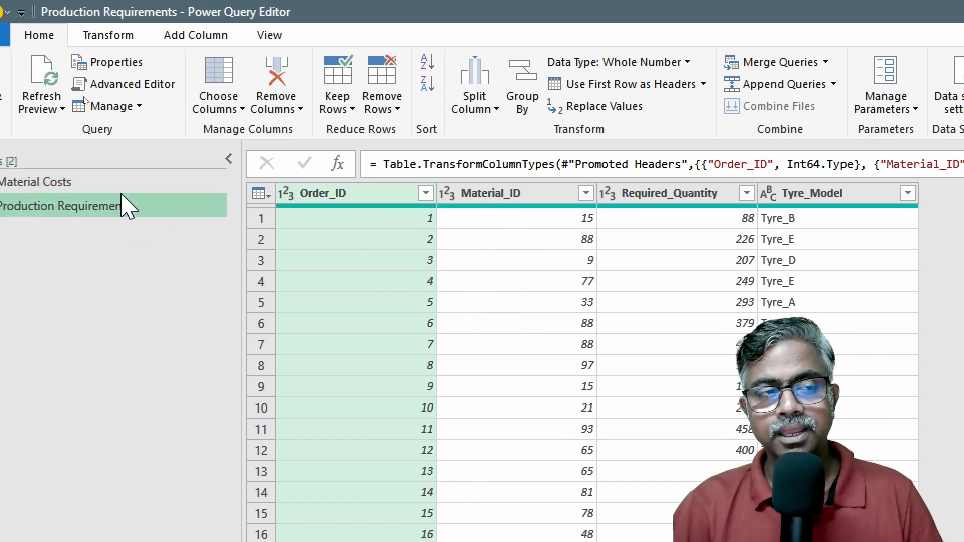
{"action": "left_click", "coordinate": [126, 182]}
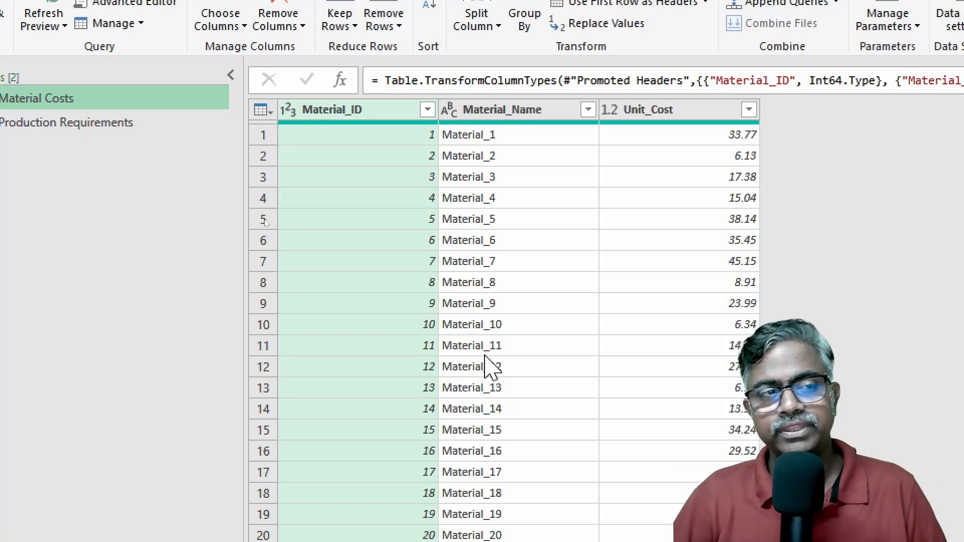
{"action": "left_click", "coordinate": [102, 122]}
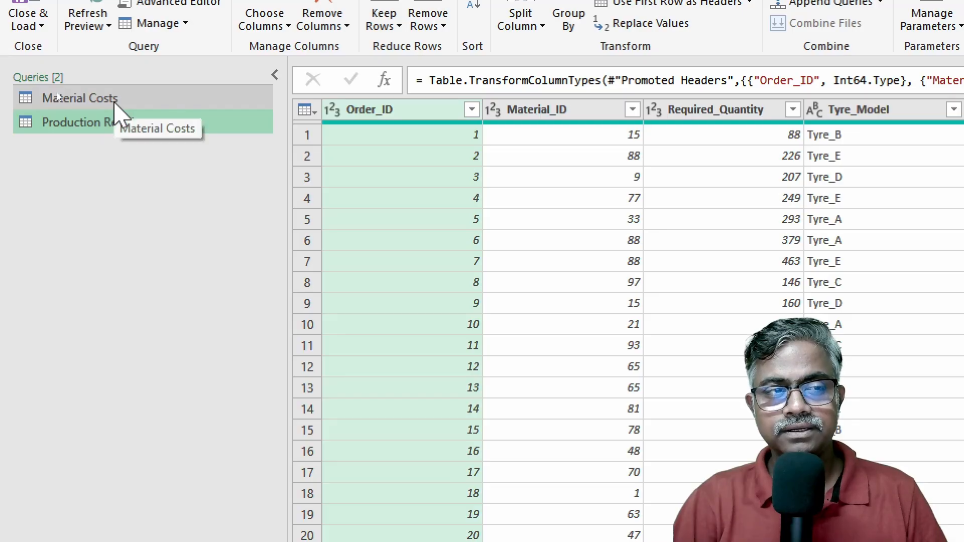
{"action": "left_click", "coordinate": [114, 100]}
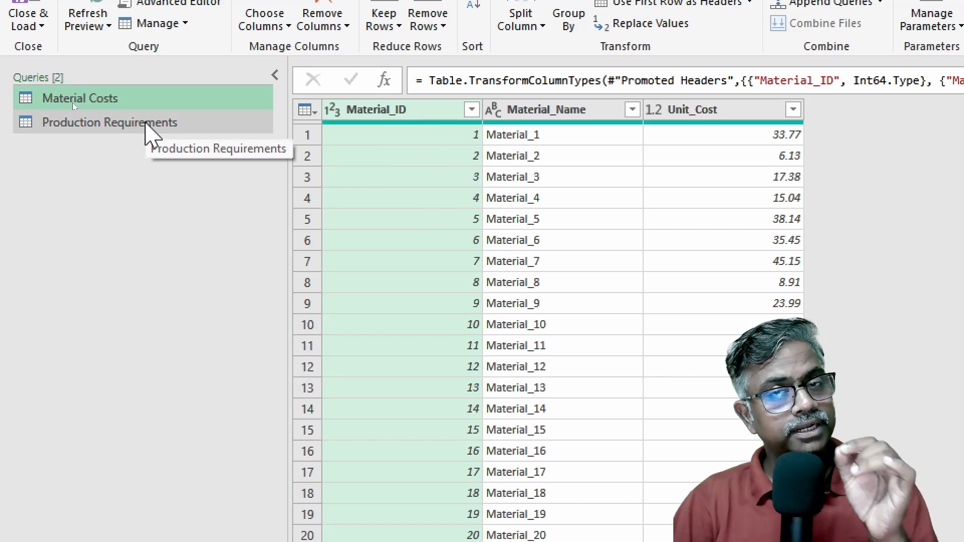
{"action": "left_click", "coordinate": [149, 131]}
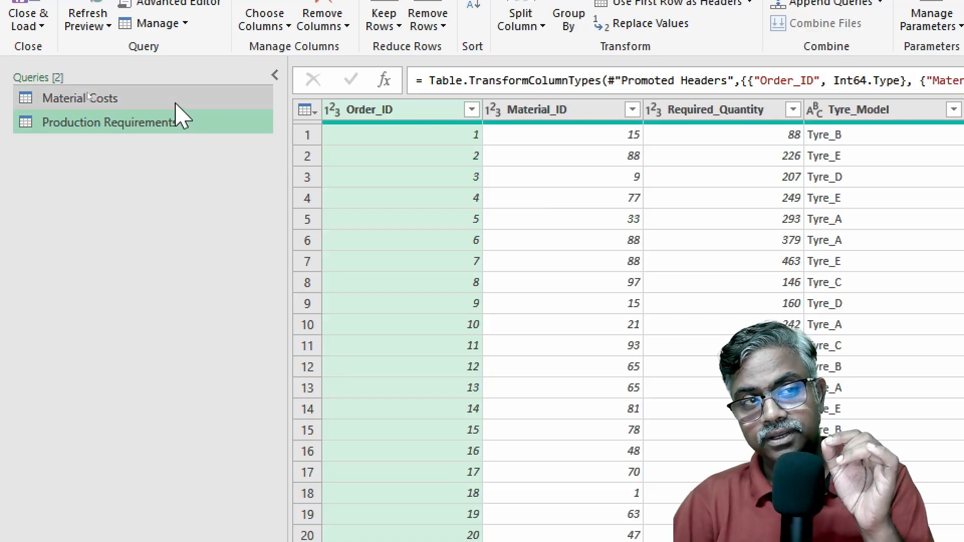
Merge the Material Costs query with Production Requirements, matching Material_ID in both tables with a Left Outer join.
{"action": "left_click", "coordinate": [176, 104]}
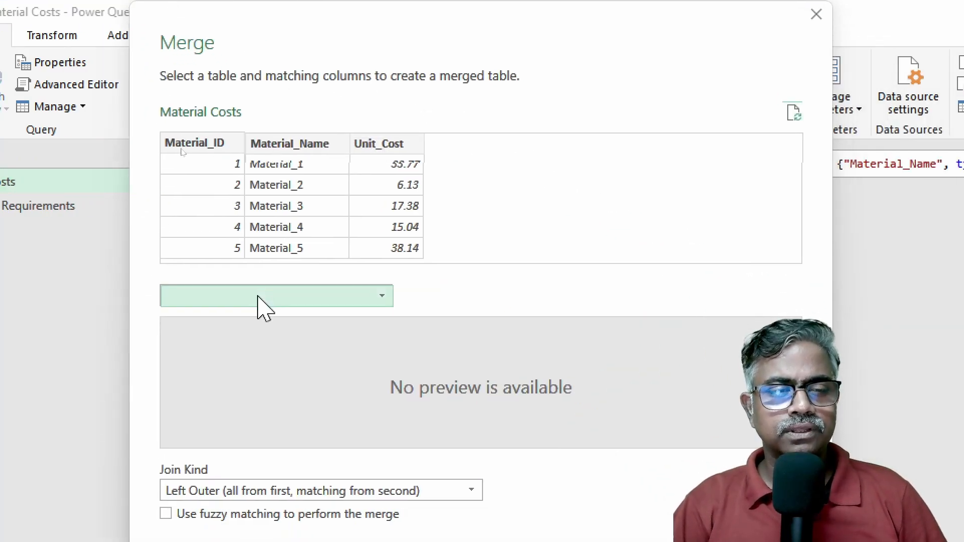
{"action": "left_click", "coordinate": [264, 299]}
{"action": "left_click", "coordinate": [236, 338]}
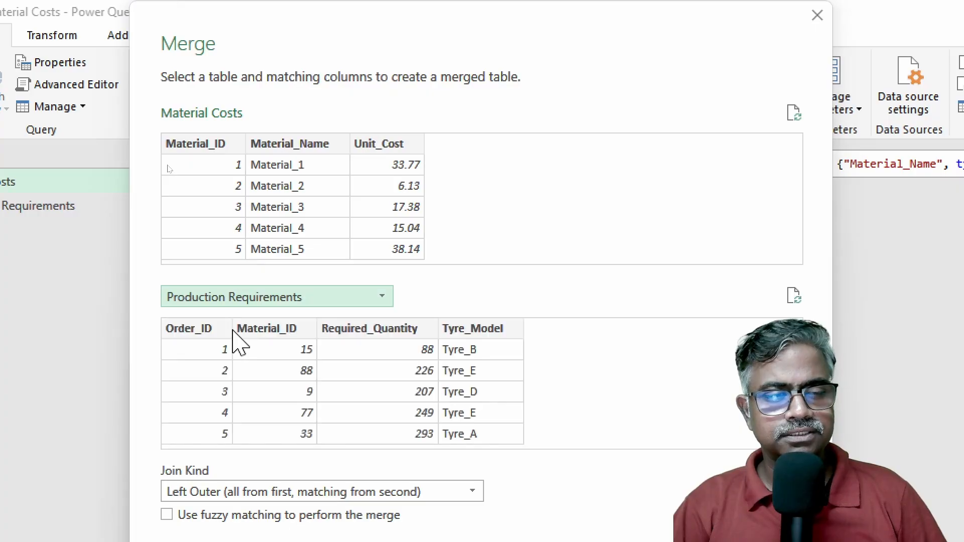
{"action": "left_click", "coordinate": [218, 145]}
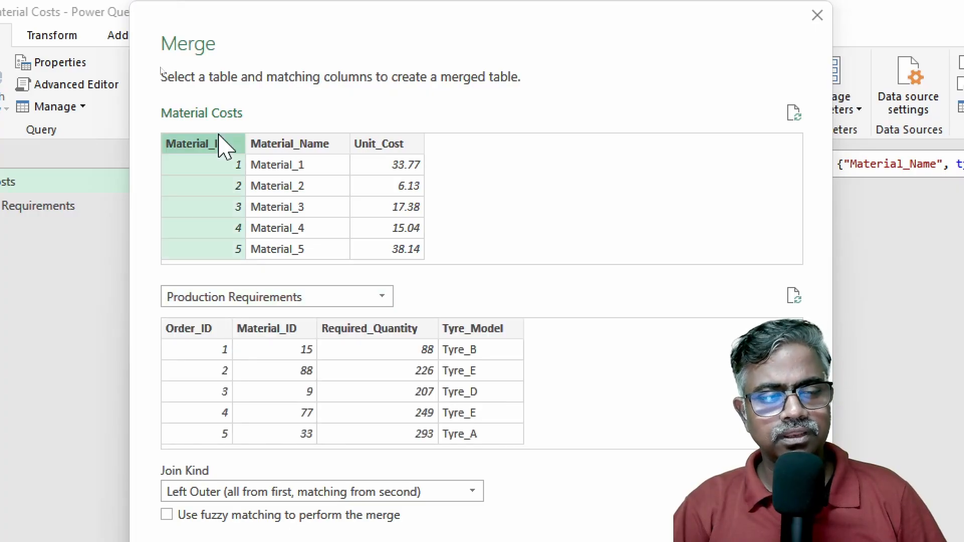
{"action": "left_click", "coordinate": [291, 329]}
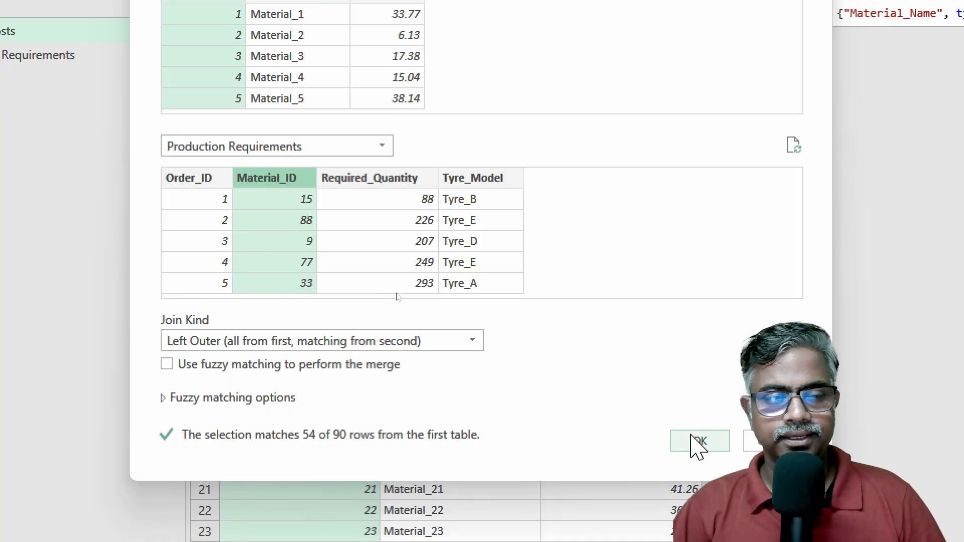
{"action": "left_click", "coordinate": [699, 441]}
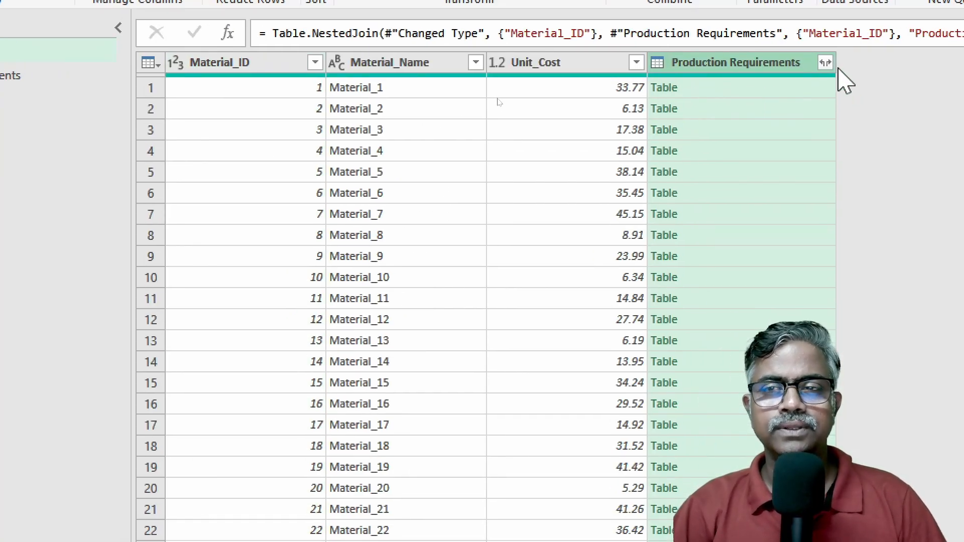
Review the expand options for Production Requirements and the settings of the Merged Queries step without changing them.
{"action": "left_click", "coordinate": [825, 65]}
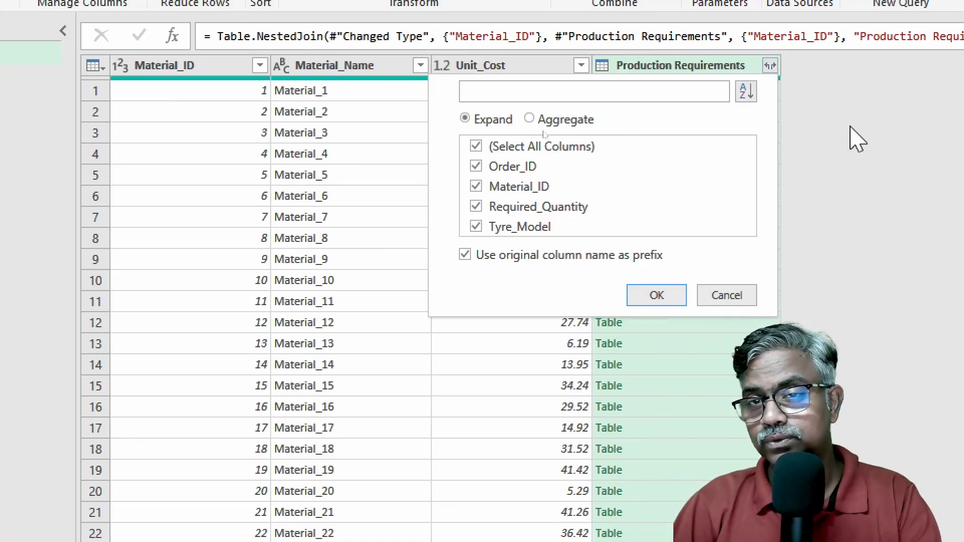
{"action": "left_click", "coordinate": [905, 130]}
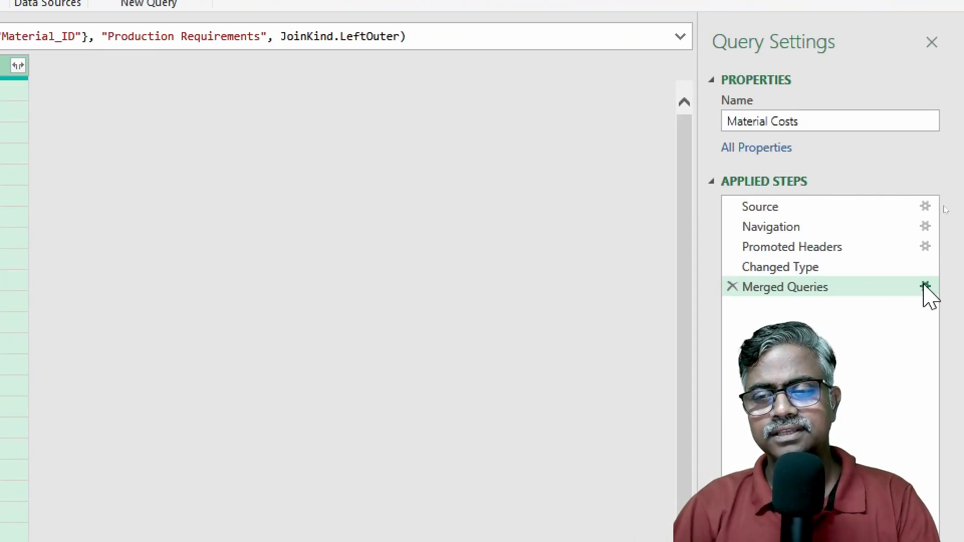
{"action": "left_click", "coordinate": [926, 287]}
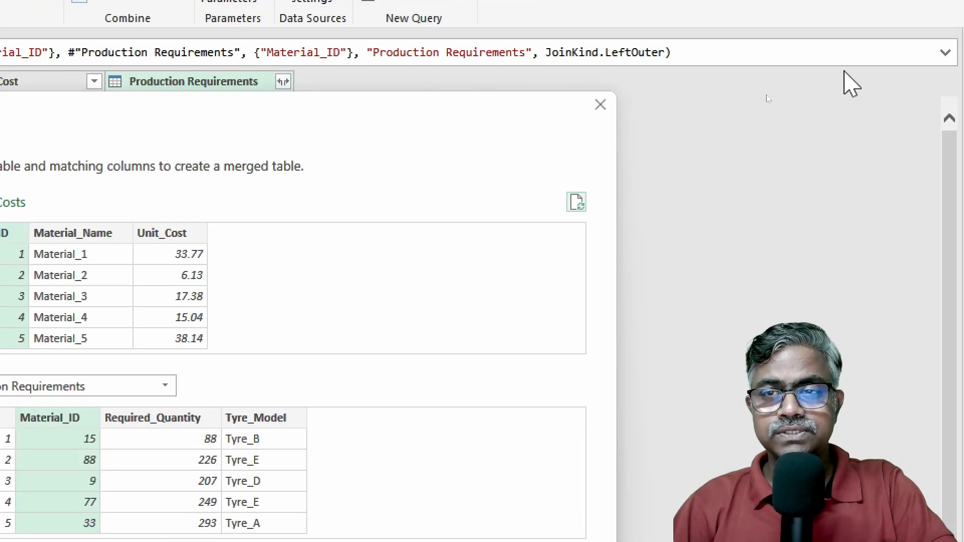
{"action": "left_click", "coordinate": [603, 106]}
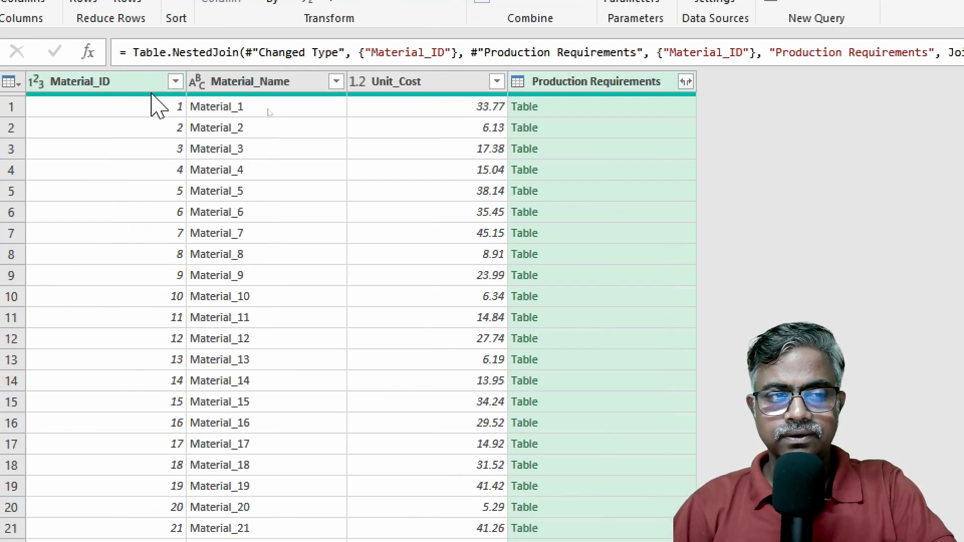
Expand the Production Requirements column to only Required_Quantity and Tyre_Model, without the original column name as prefix.
{"action": "left_click", "coordinate": [686, 82]}
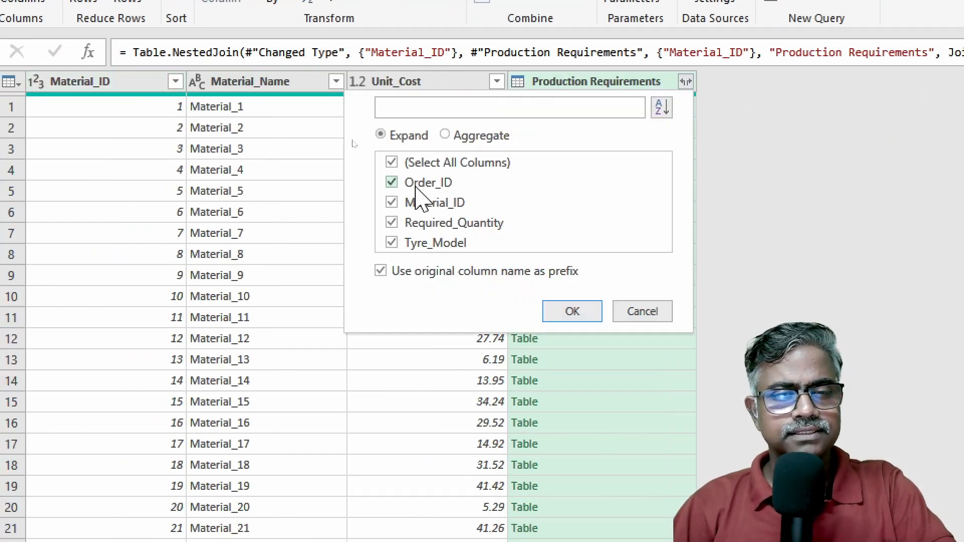
{"action": "left_click", "coordinate": [422, 272]}
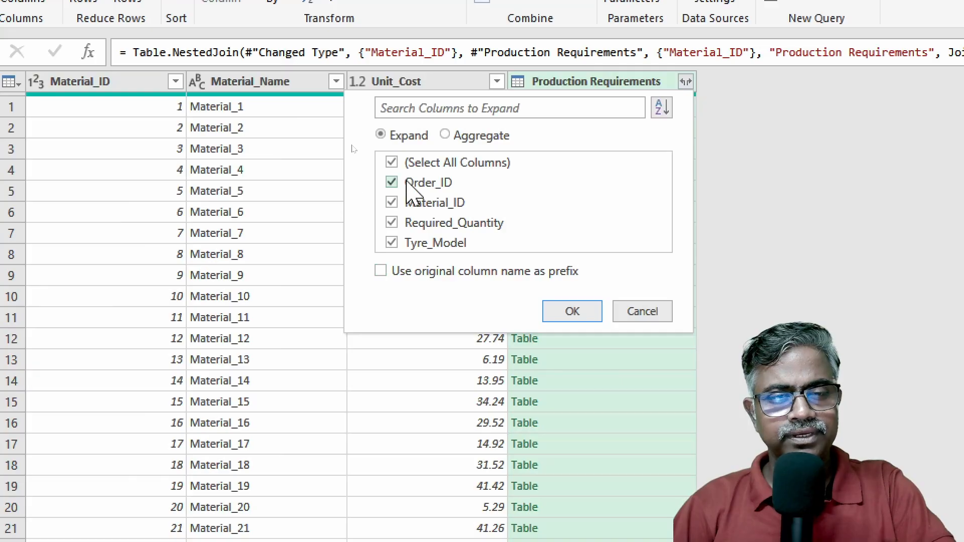
{"action": "left_click", "coordinate": [410, 165]}
{"action": "left_click", "coordinate": [423, 223]}
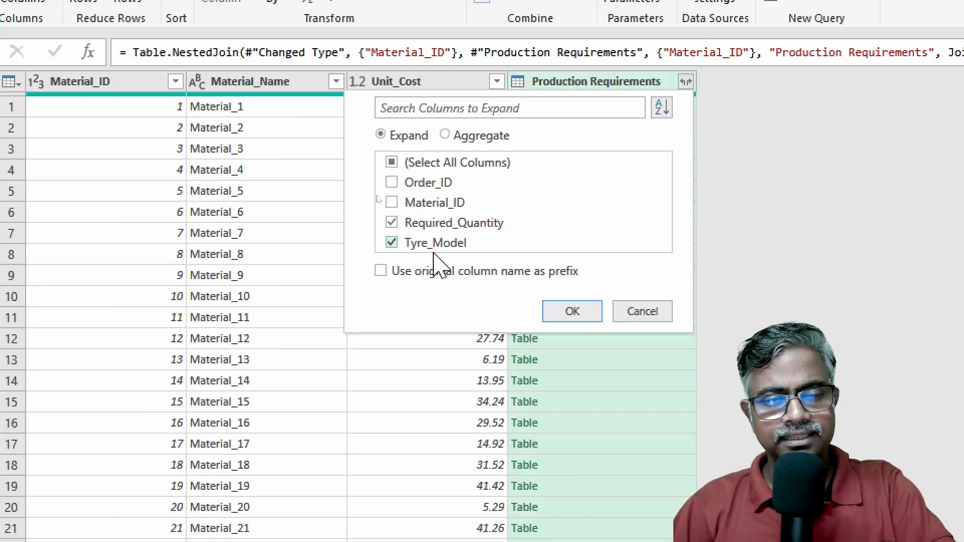
{"action": "left_click", "coordinate": [587, 316]}
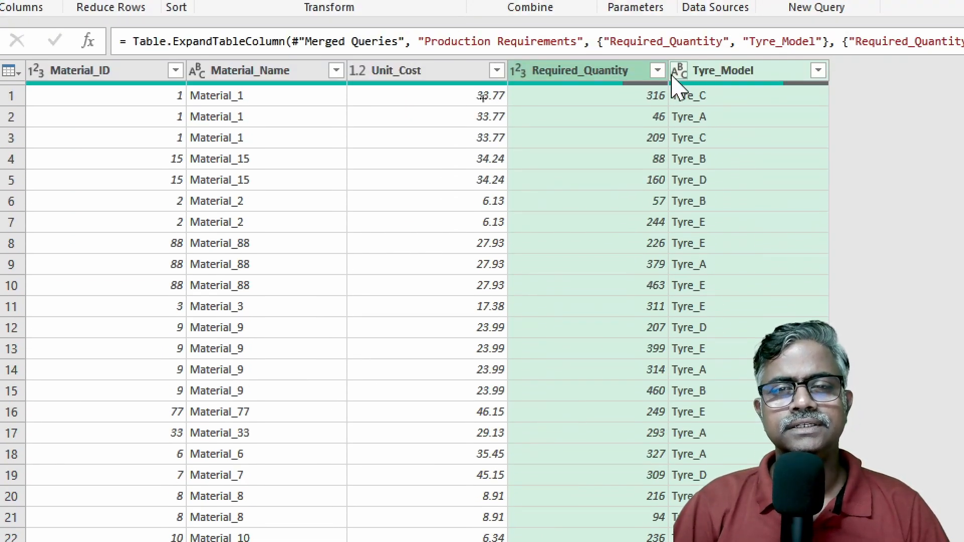
Filter Required_Quantity to only null values to inspect the unmatched materials, and clear that filter again.
{"action": "left_click", "coordinate": [657, 71]}
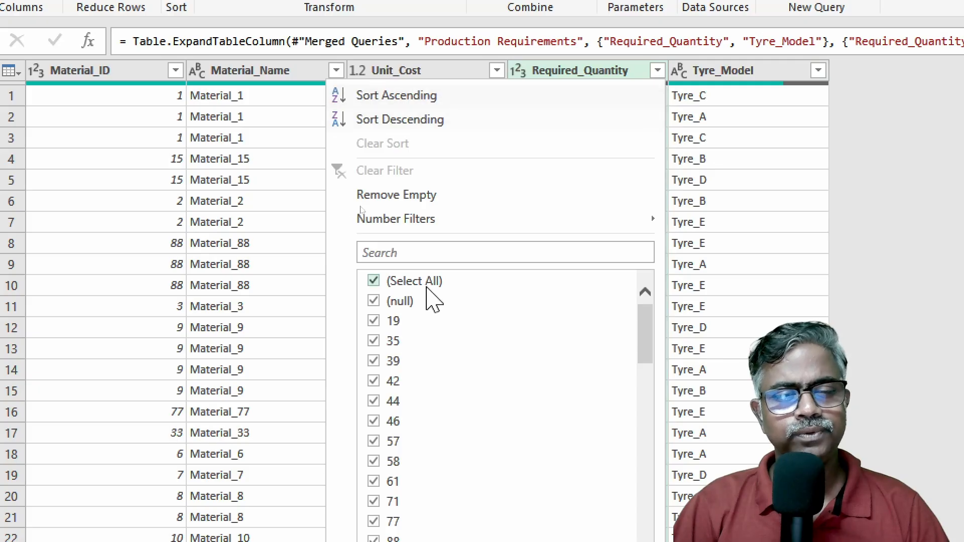
{"action": "left_click", "coordinate": [404, 282]}
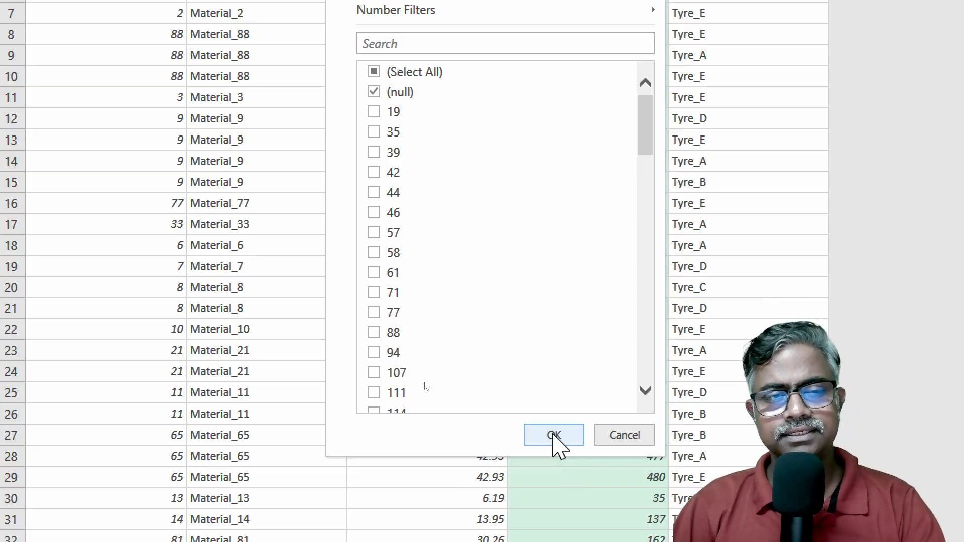
{"action": "left_click", "coordinate": [555, 435]}
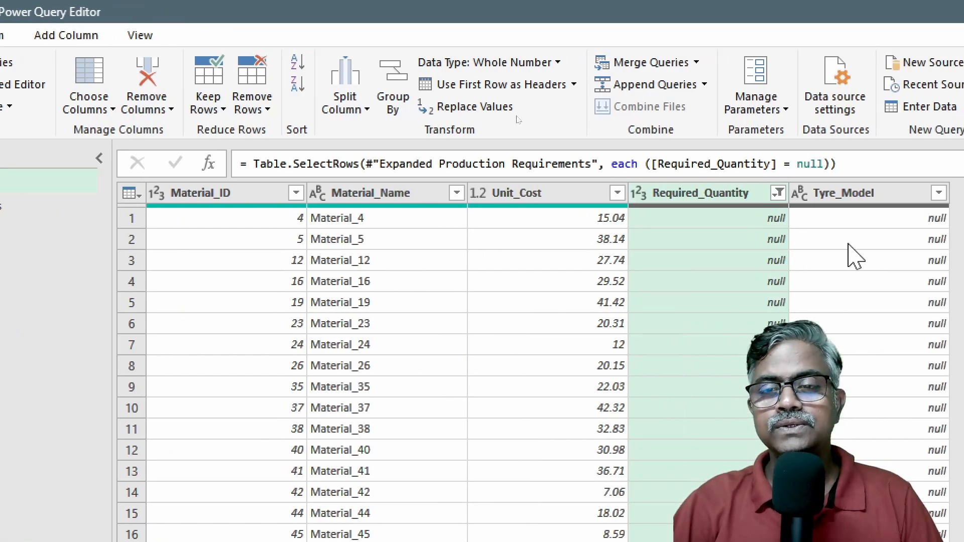
{"action": "left_click", "coordinate": [762, 194]}
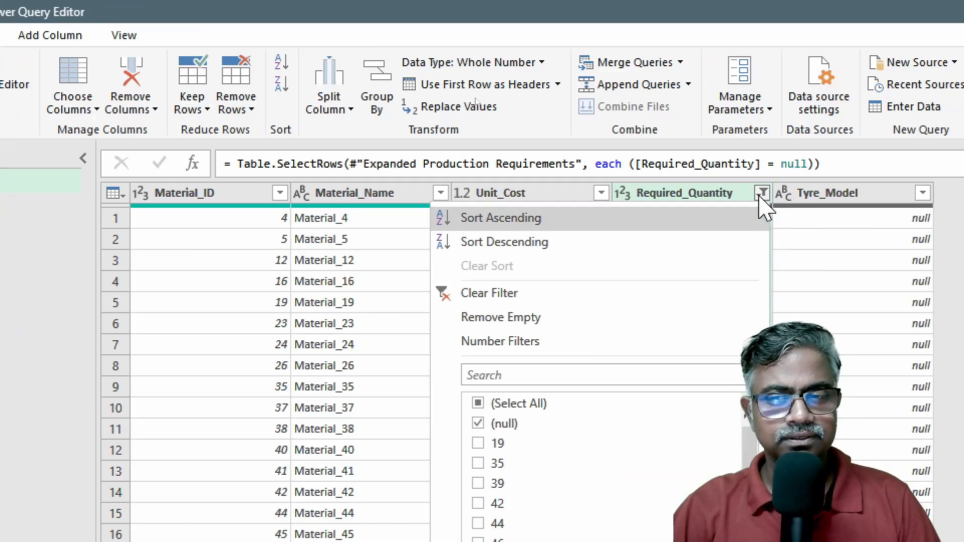
{"action": "left_click", "coordinate": [529, 302]}
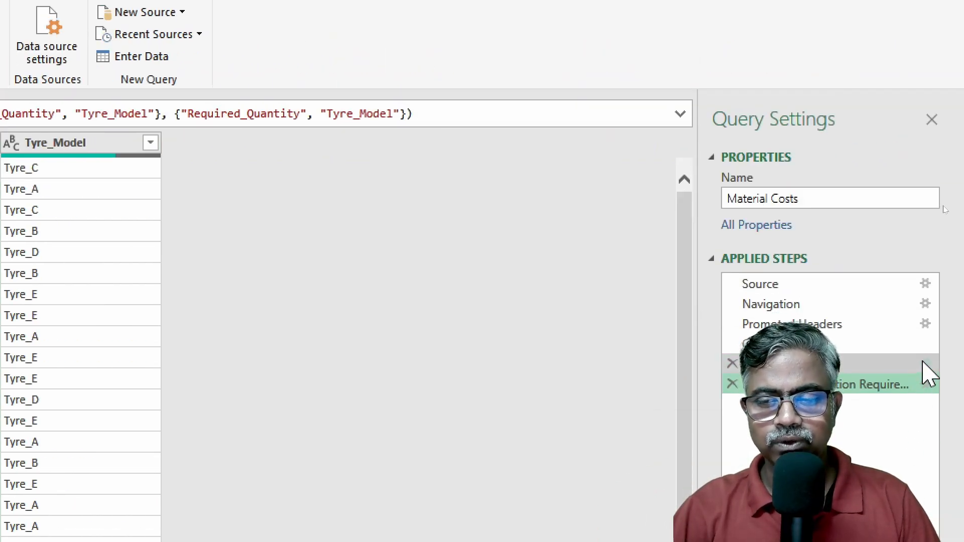
Change the join kind of the Merged Queries step to Right Outer and review the result of the Expanded Production Requirements step.
{"action": "left_click", "coordinate": [925, 364]}
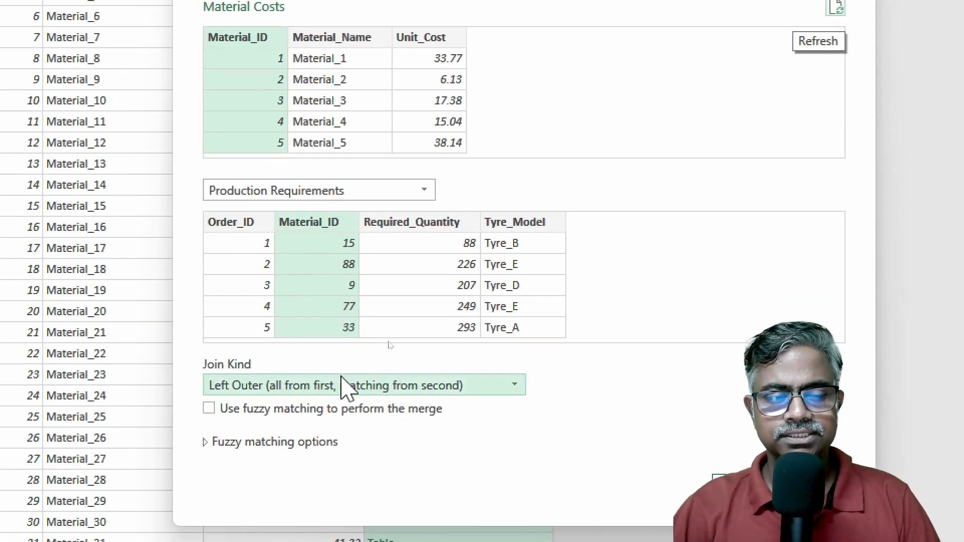
{"action": "left_click", "coordinate": [337, 378]}
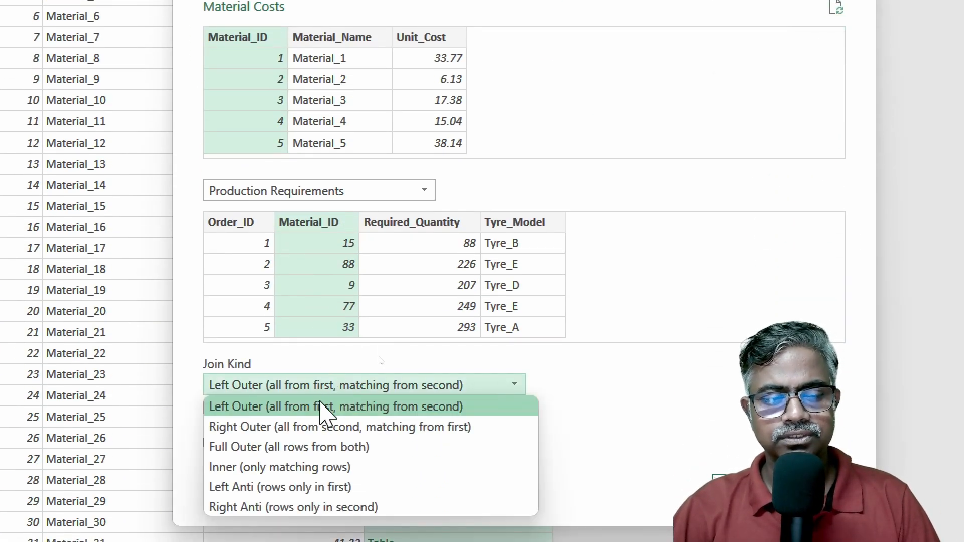
{"action": "left_click", "coordinate": [315, 428]}
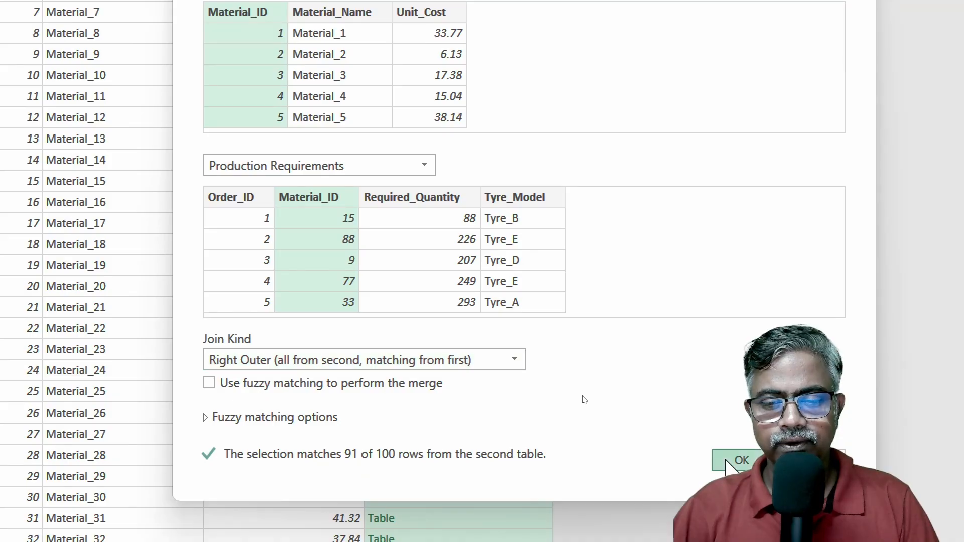
{"action": "left_click", "coordinate": [731, 461]}
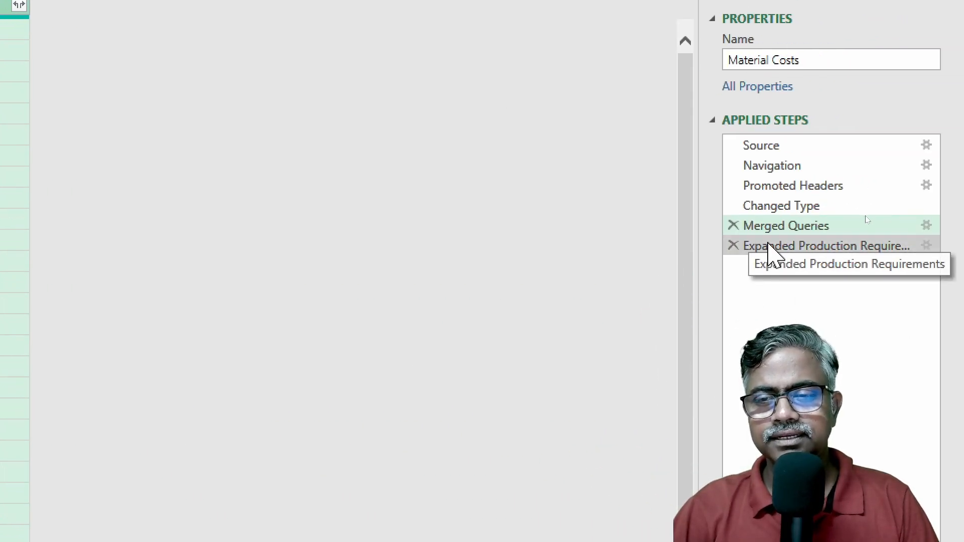
{"action": "left_click", "coordinate": [768, 251]}
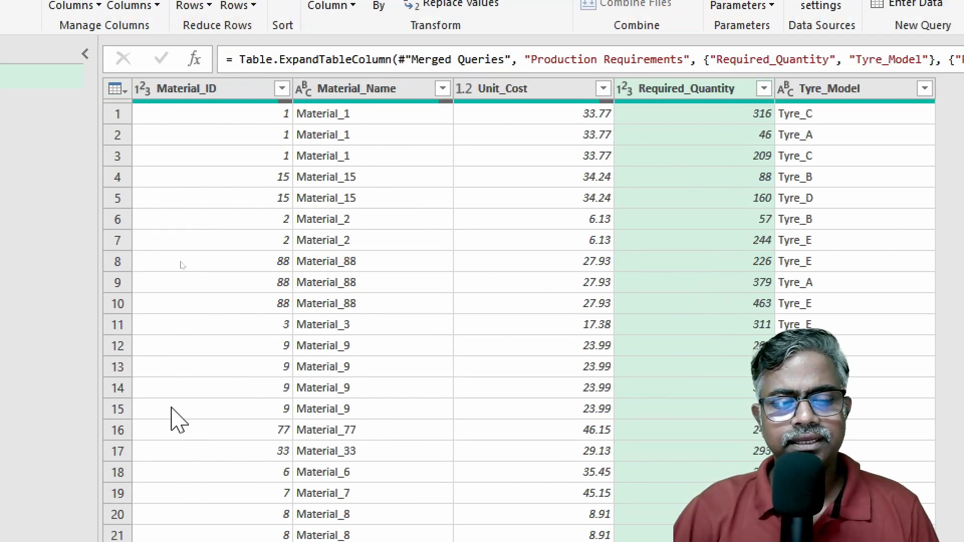
{"action": "scroll", "coordinate": [636, 281], "scroll_direction": "down", "scroll_amount": 4}
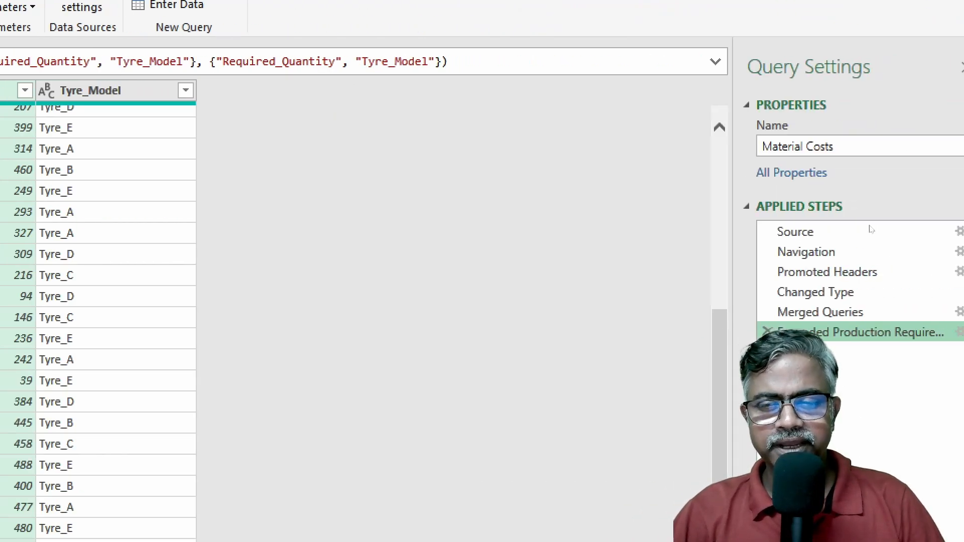
Add Material_ID to the columns expanded from Production Requirements in the existing expand step.
{"action": "left_click", "coordinate": [959, 332]}
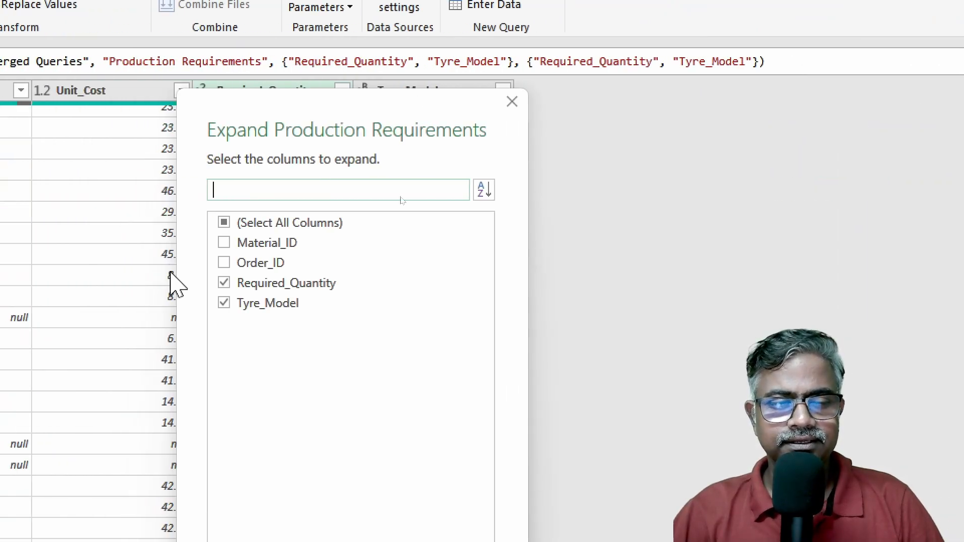
{"action": "left_click", "coordinate": [224, 244]}
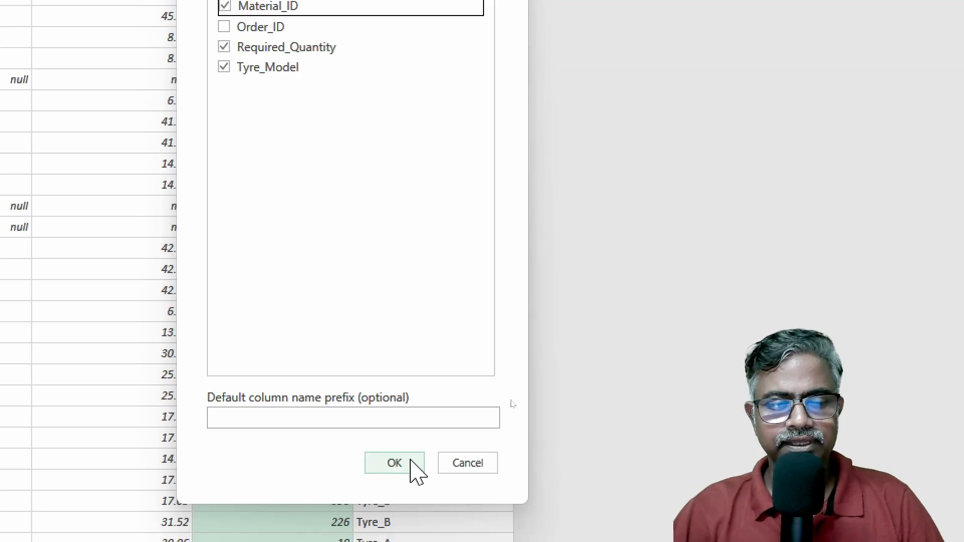
{"action": "left_click", "coordinate": [410, 461]}
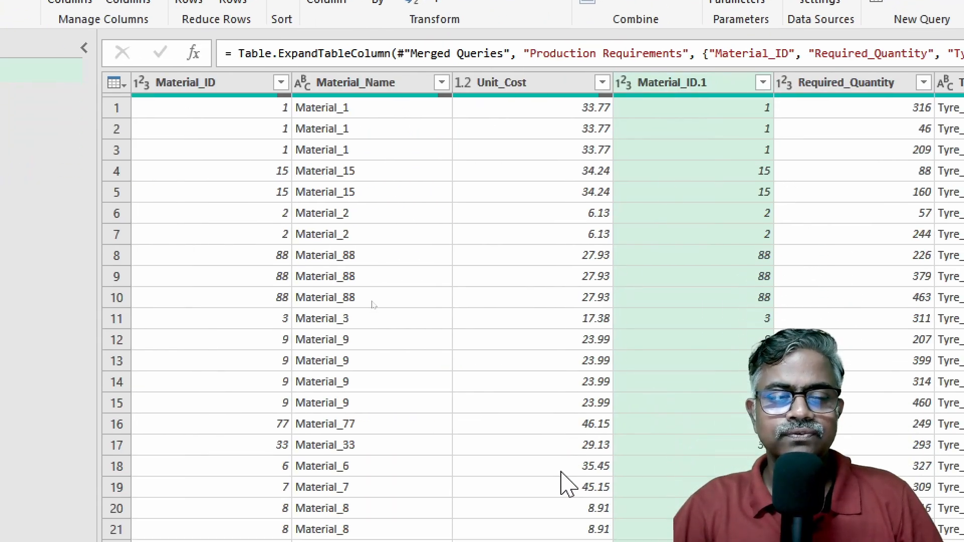
Examine the merged rows for nulls in the Material Costs columns against Material_ID.1, and check the Required_Quantity filter values without filtering.
{"action": "scroll", "coordinate": [570, 494], "scroll_direction": "down", "scroll_amount": 5}
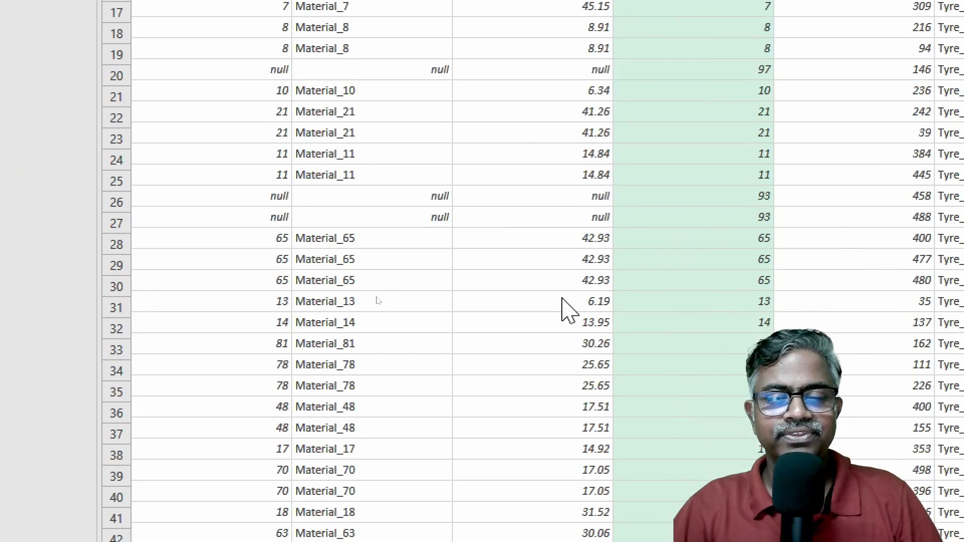
{"action": "scroll", "coordinate": [570, 309], "scroll_direction": "down", "scroll_amount": 13}
{"action": "scroll", "coordinate": [569, 309], "scroll_direction": "down", "scroll_amount": 2}
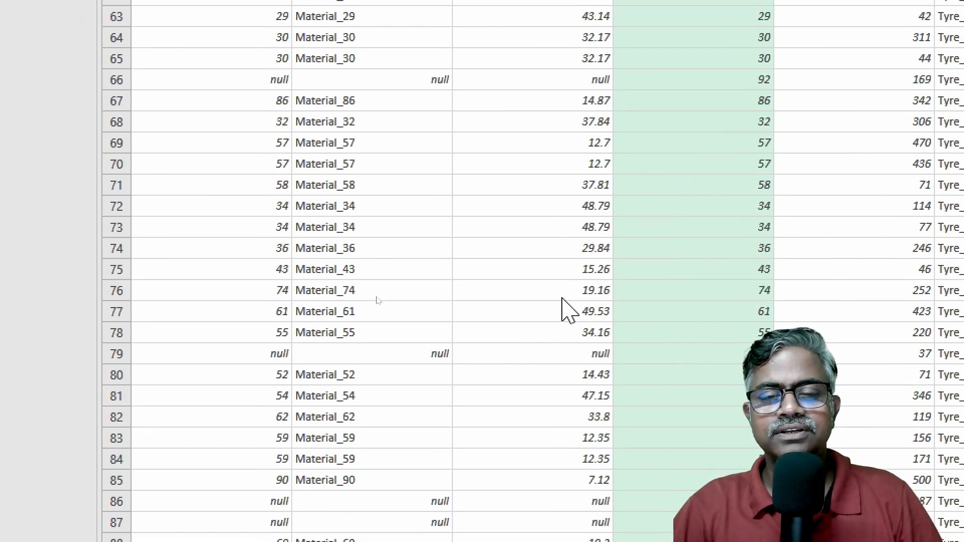
{"action": "scroll", "coordinate": [608, 322], "scroll_direction": "down", "scroll_amount": 1}
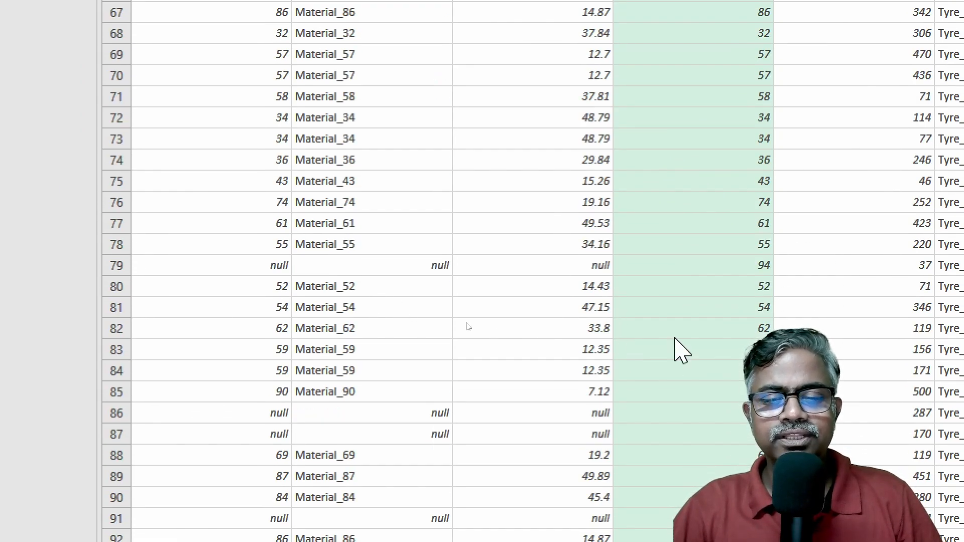
{"action": "scroll", "coordinate": [513, 179], "scroll_direction": "up", "scroll_amount": 20}
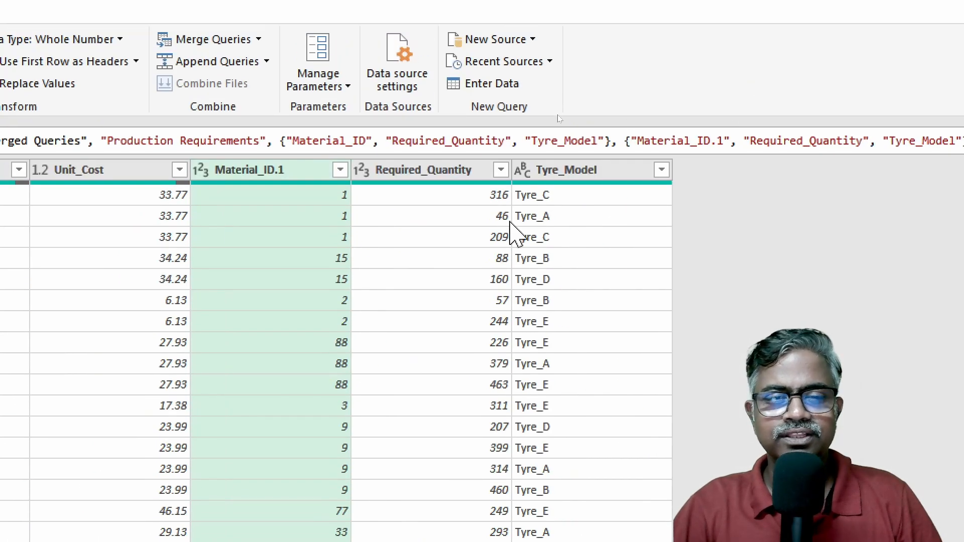
{"action": "left_click", "coordinate": [502, 170]}
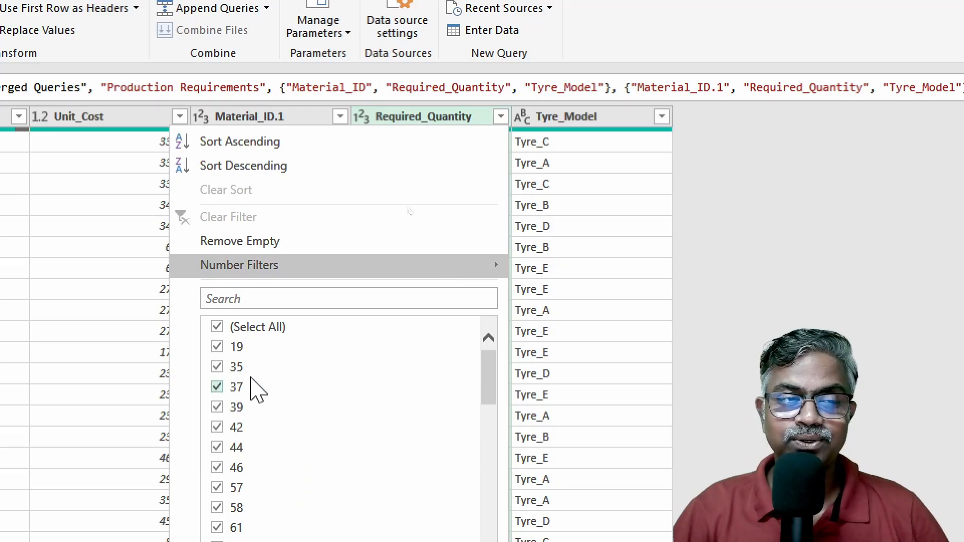
{"action": "left_click", "coordinate": [129, 238]}
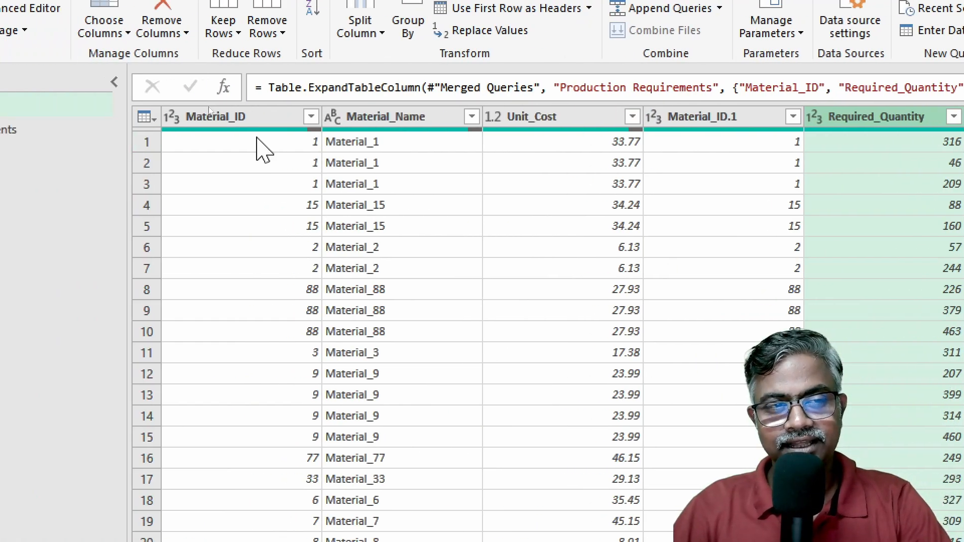